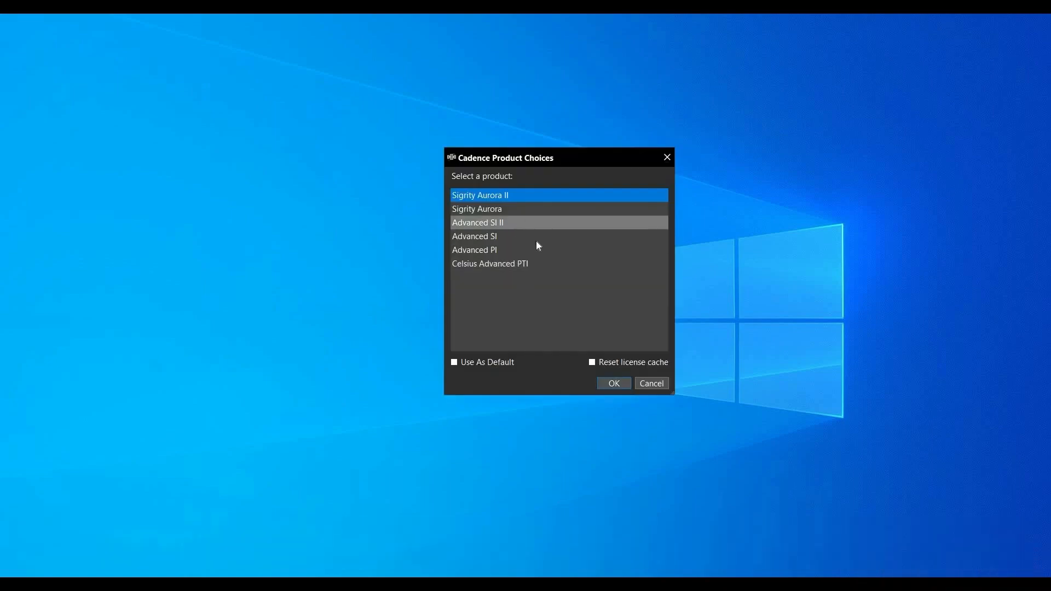
Step: Start with the Advanced SI II product and open the existing topology file spbs_1c_ddr4
left_click(525, 223)
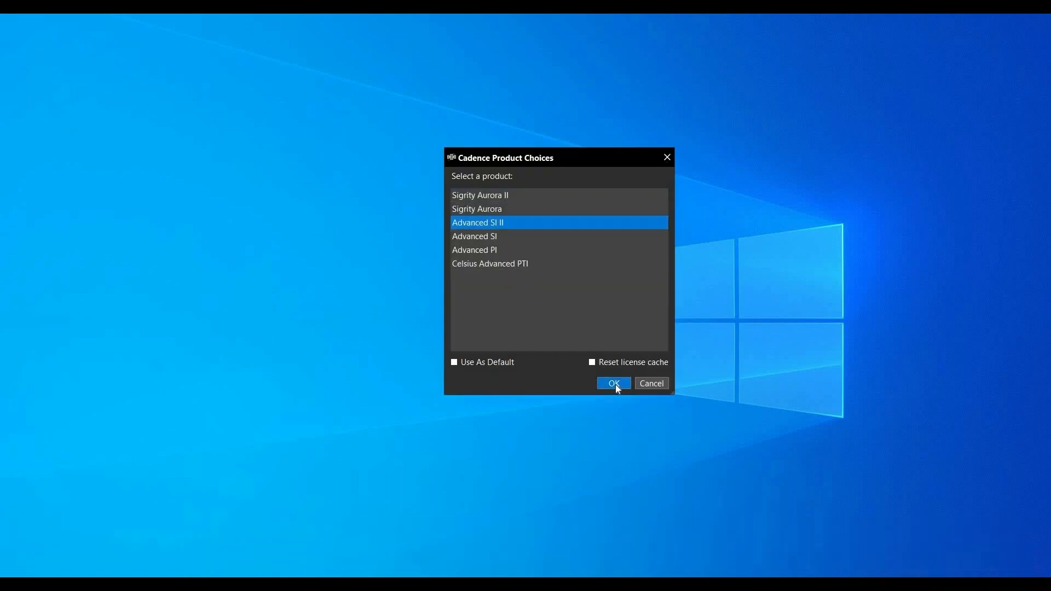
left_click(614, 384)
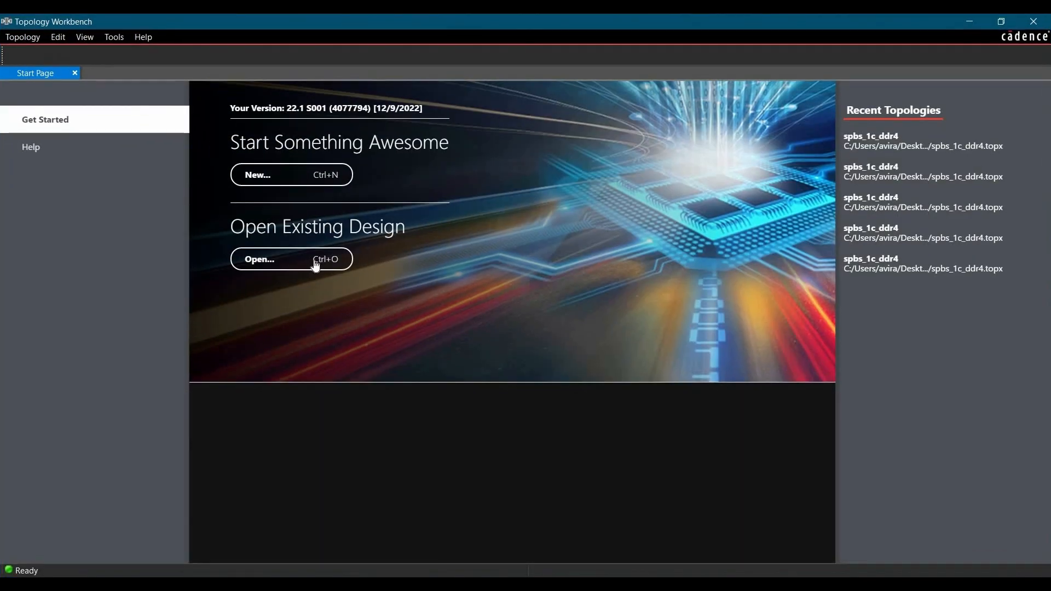
left_click(315, 261)
left_click(181, 219)
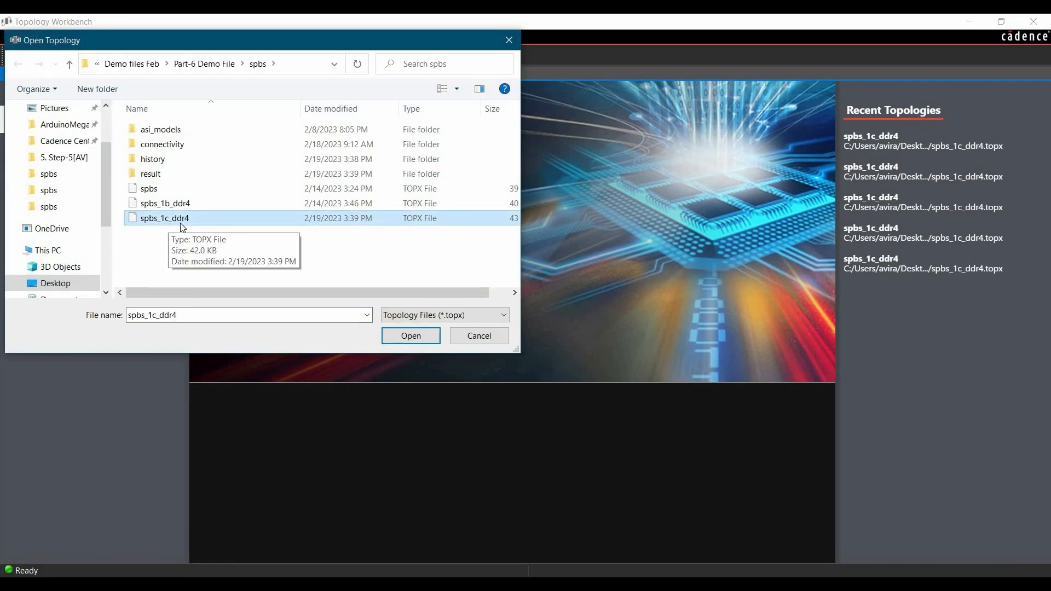
left_click(412, 337)
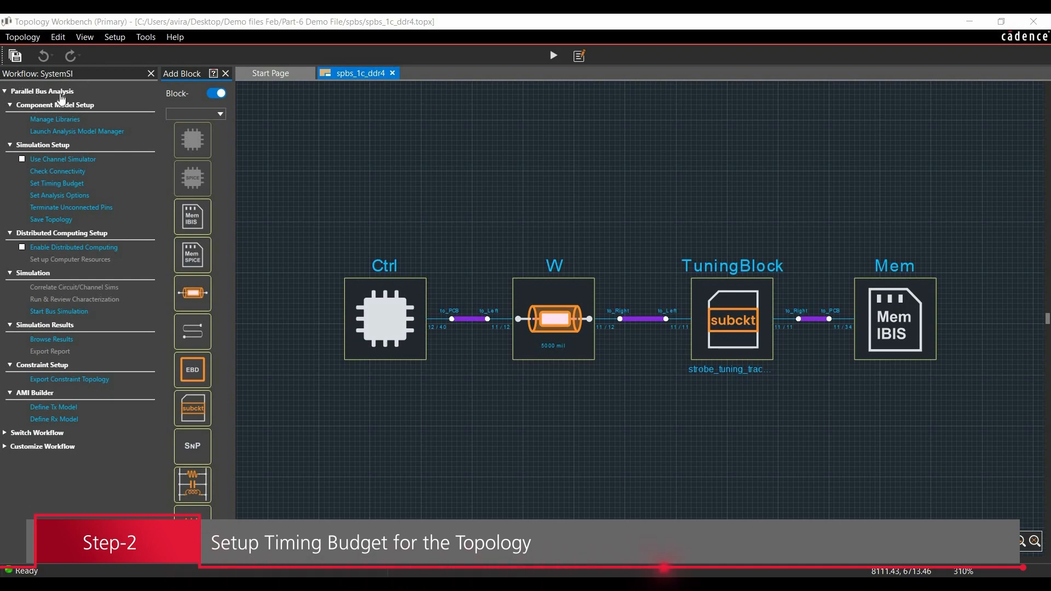
Step: Open the timing budget for the topology and fill the data bus write budget with default values
left_click(52, 184)
left_click_drag(368, 343, 385, 305)
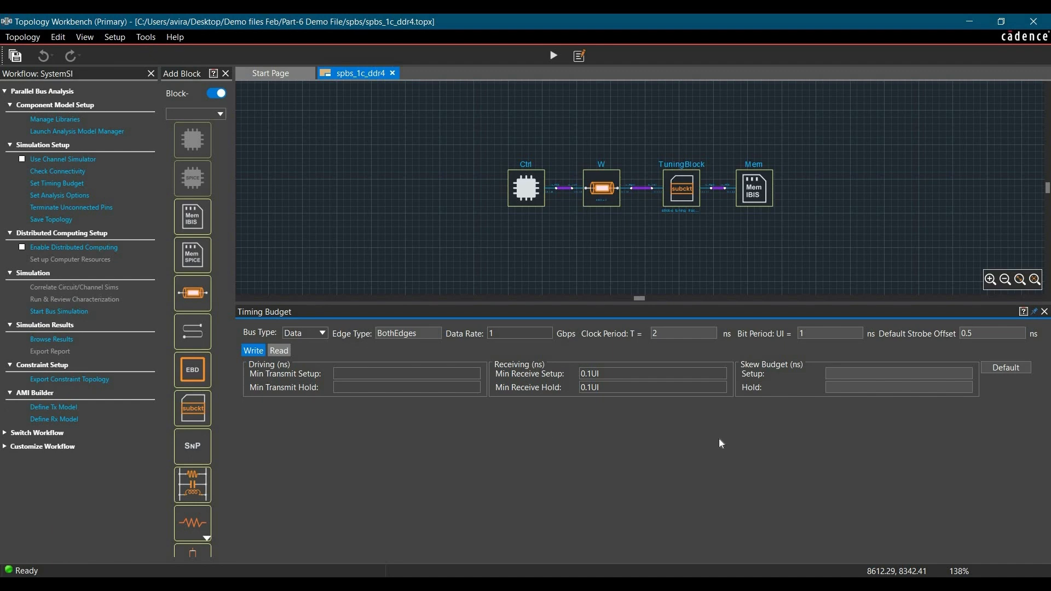
left_click(1012, 368)
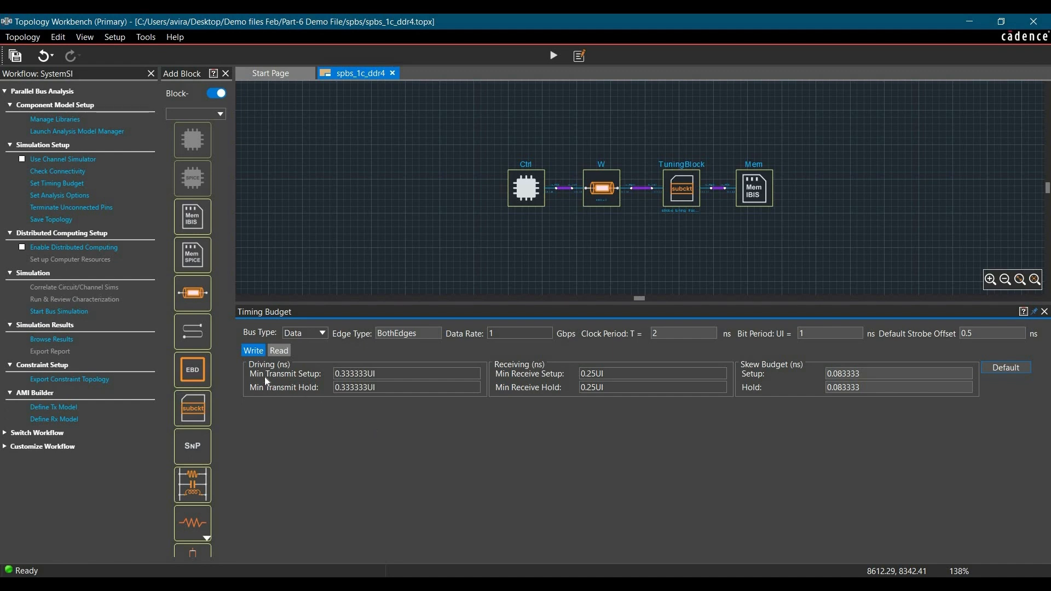
Step: Set both the minimum transmit setup and minimum transmit hold of the write budget to 0.4UI
left_click(376, 374)
left_click_drag(335, 374, 341, 374)
left_click(375, 373)
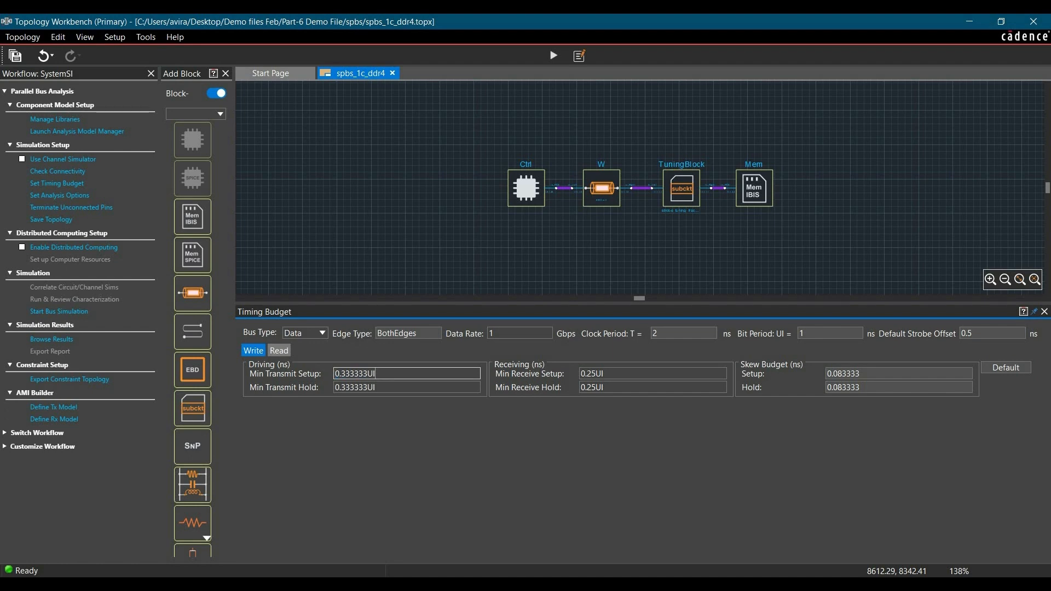
key("BackSpace")
key("BackSpace")
key("BackSpace")
key("BackSpace")
key("BackSpace")
key("BackSpace")
key("BackSpace")
key("BackSpace")
key("BackSpace")
type("0.4UI")
key("Tab")
type("0.4UI")
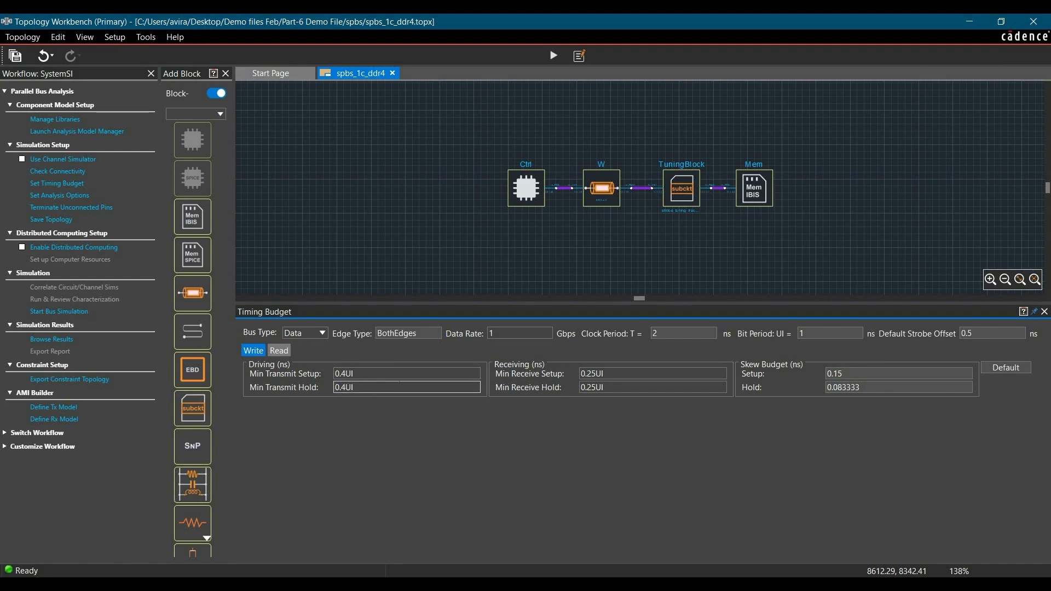
Step: Set the data bus data rate to 2.4 Gbps in the timing budget
double_click(492, 333)
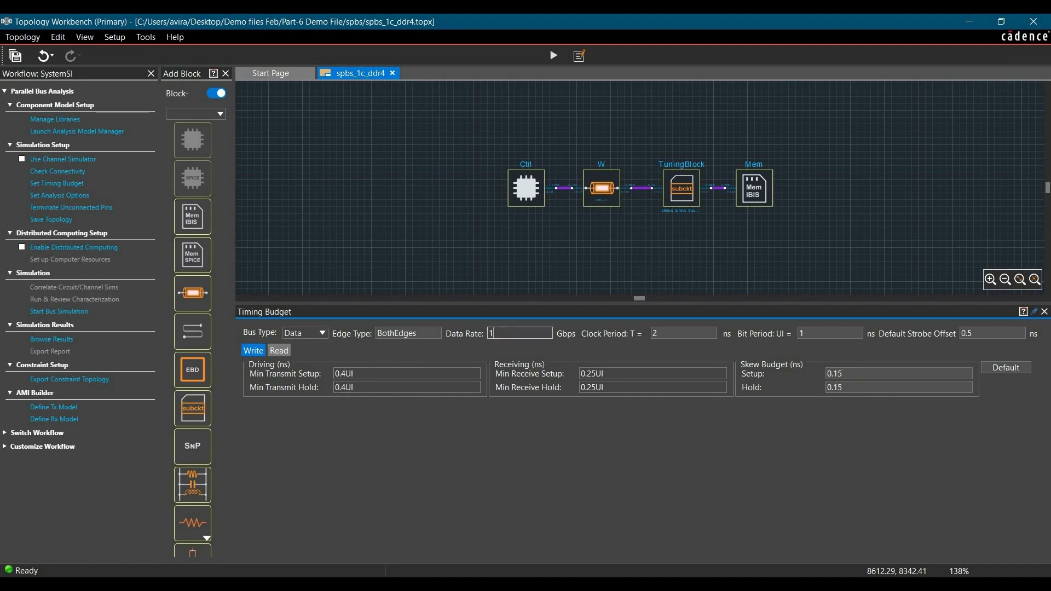
type("2.4")
key("Return")
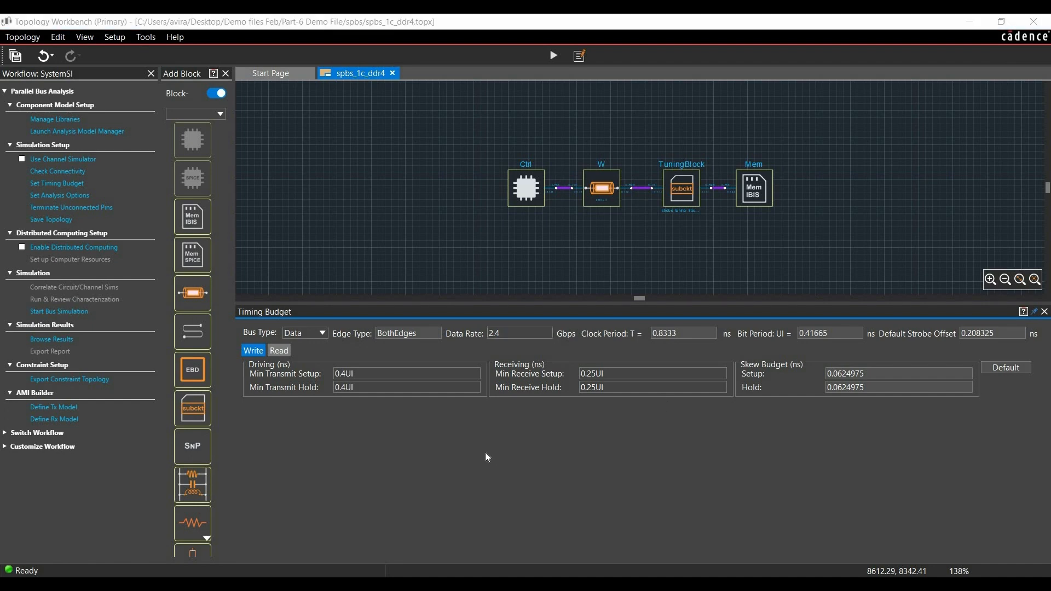
Step: Apply the default values to the read budget and set its minimum receive setup and hold to 0.25UI
left_click(279, 351)
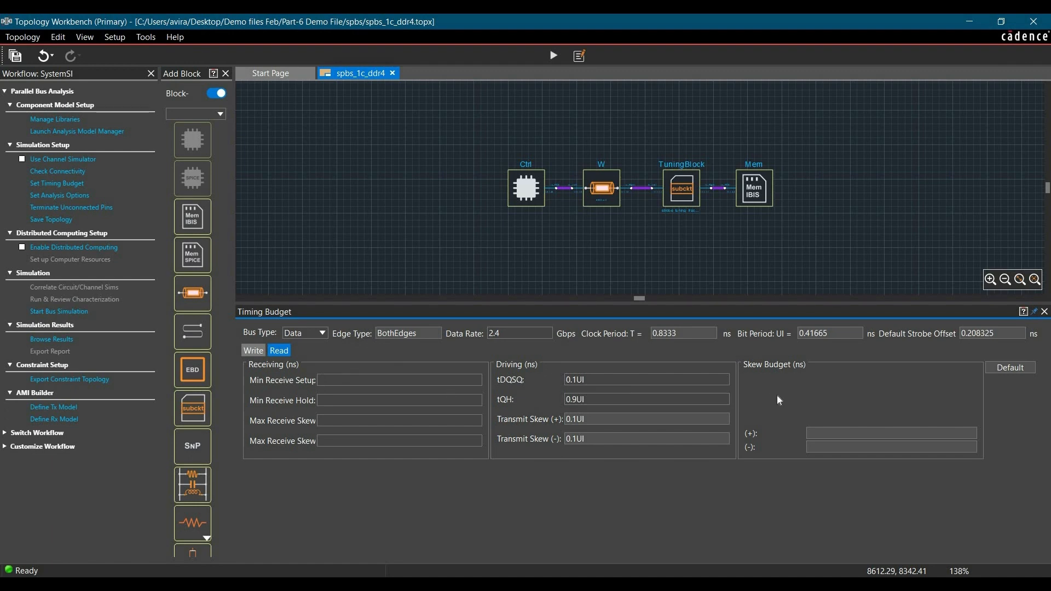
left_click(1021, 372)
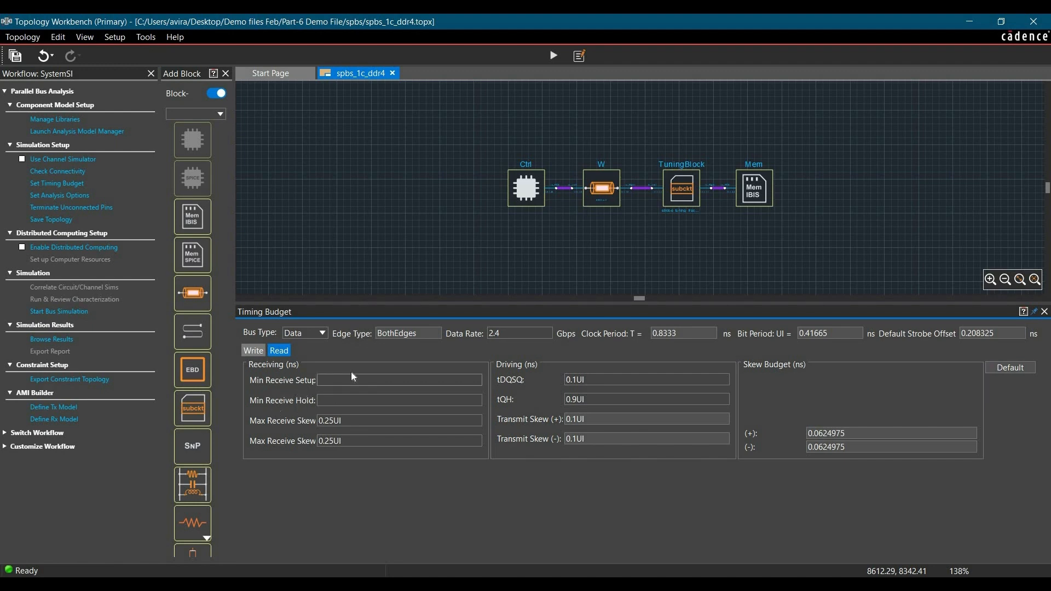
left_click(354, 385)
type("0.25UI")
key("Tab")
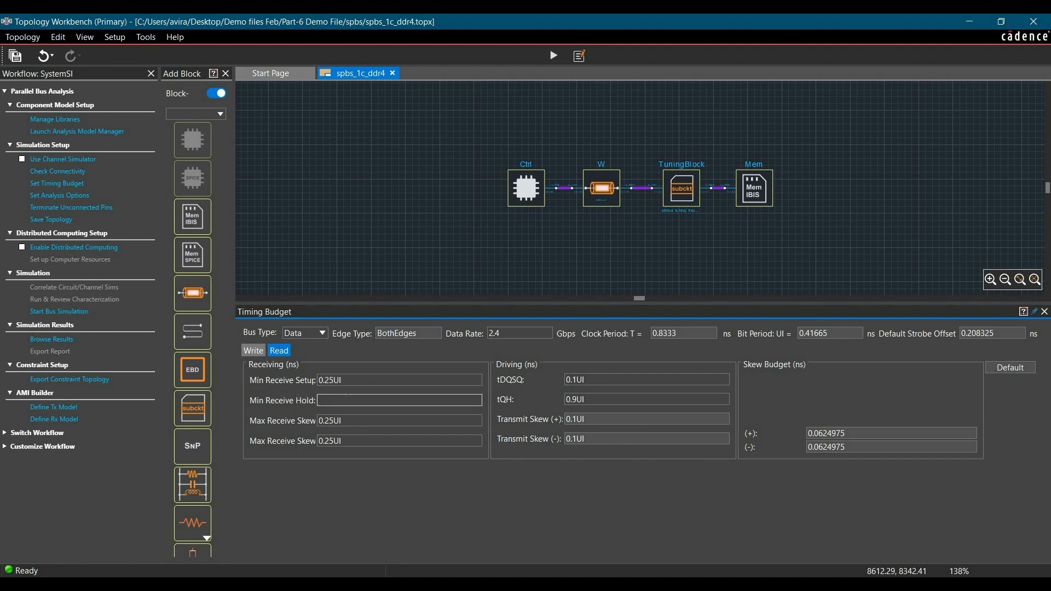
type("0.25UI")
key("Tab")
Step: Set both maximum receive skew values of the read budget to 0.4UI
key("BackSpace")
type("0.4UI")
key("Tab")
type("0.4UI")
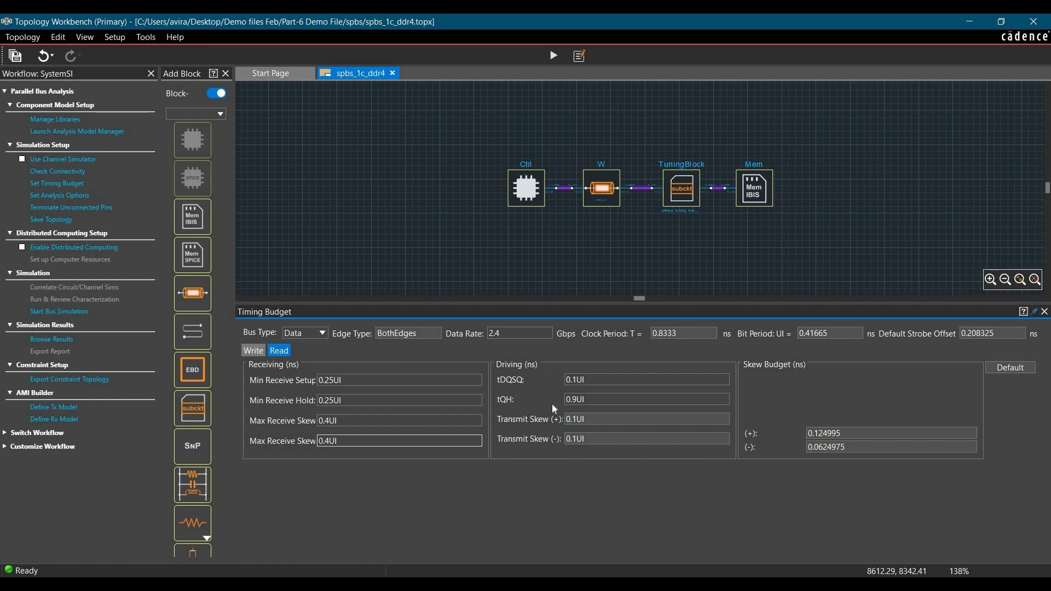
Step: Set the read budget's driving values to 0.17UI for tDQSQ and 0.74UI for tQH
double_click(589, 379)
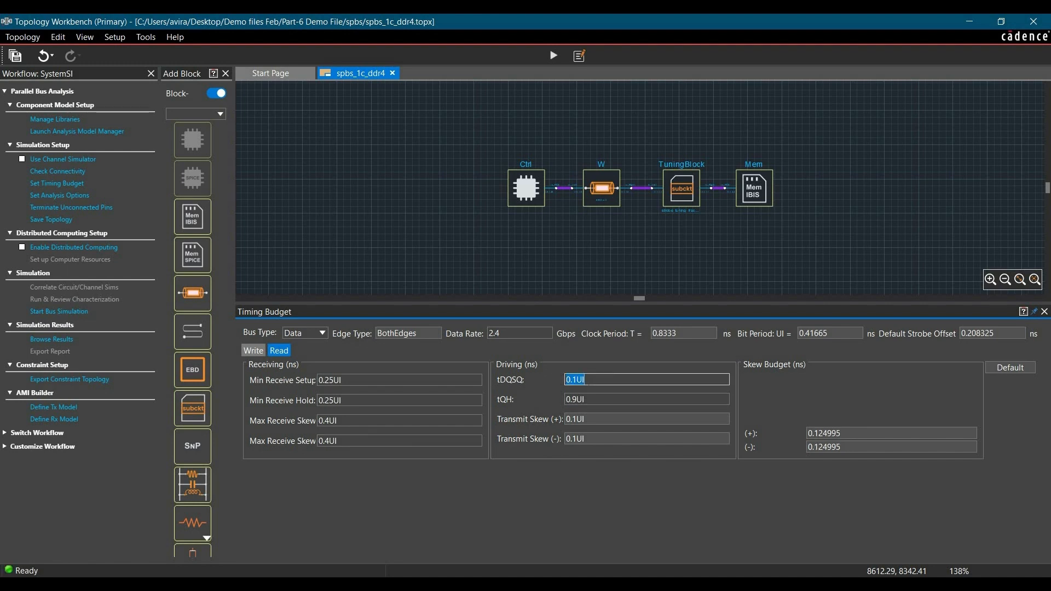
type("0.17UI")
double_click(592, 394)
type("74")
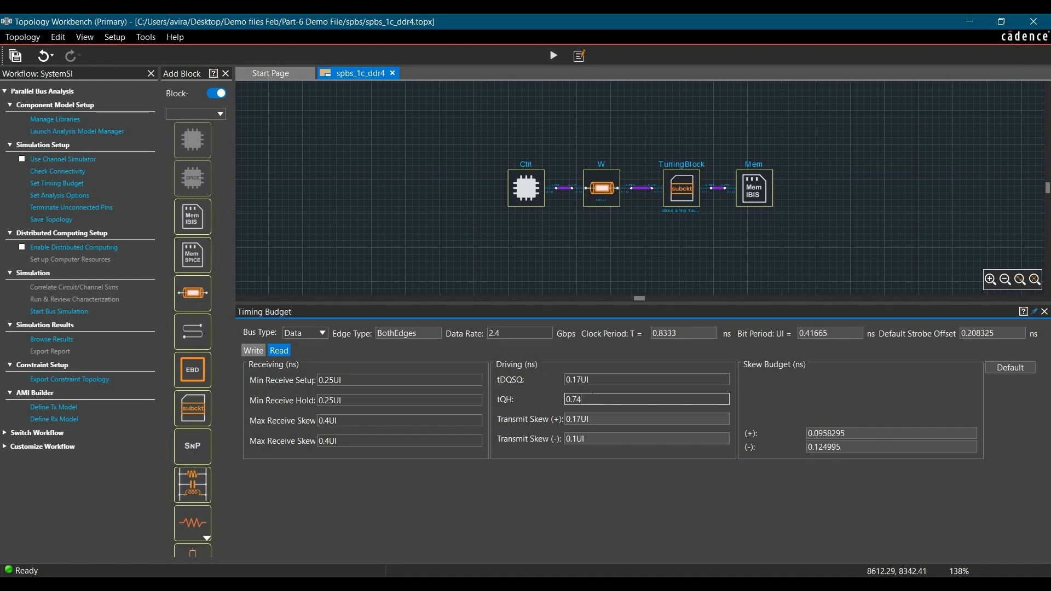
type("UI")
key("Return")
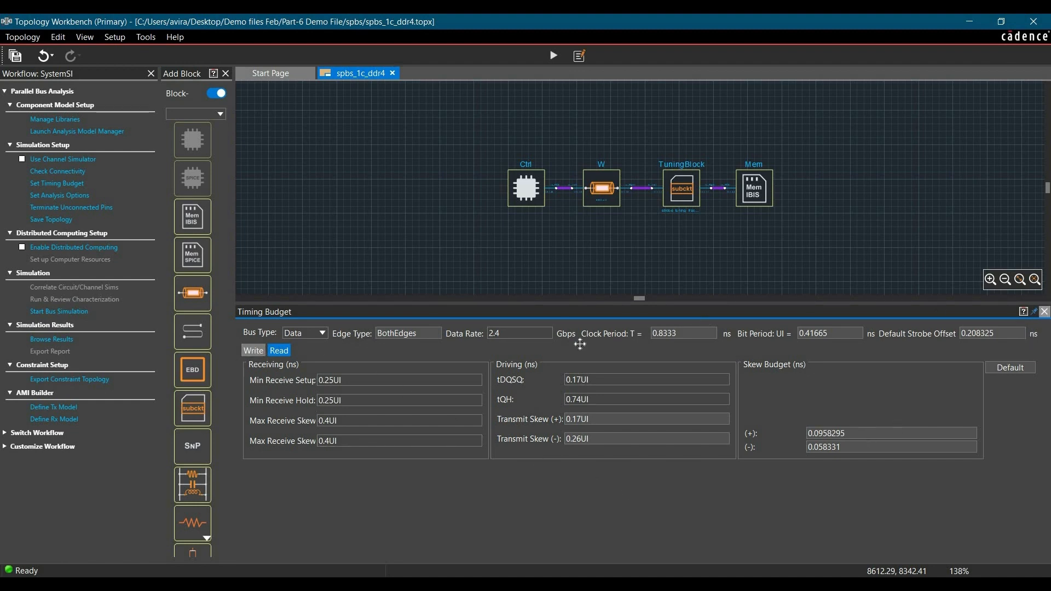
Step: Close the timing budget and save the topology
left_click(1044, 313)
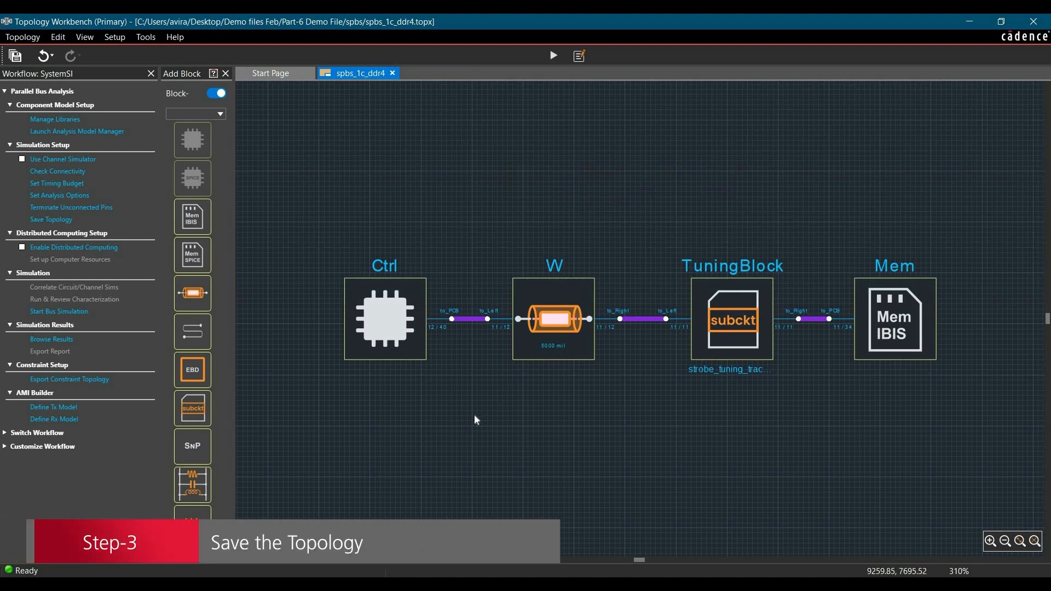
left_click(23, 37)
left_click(10, 101)
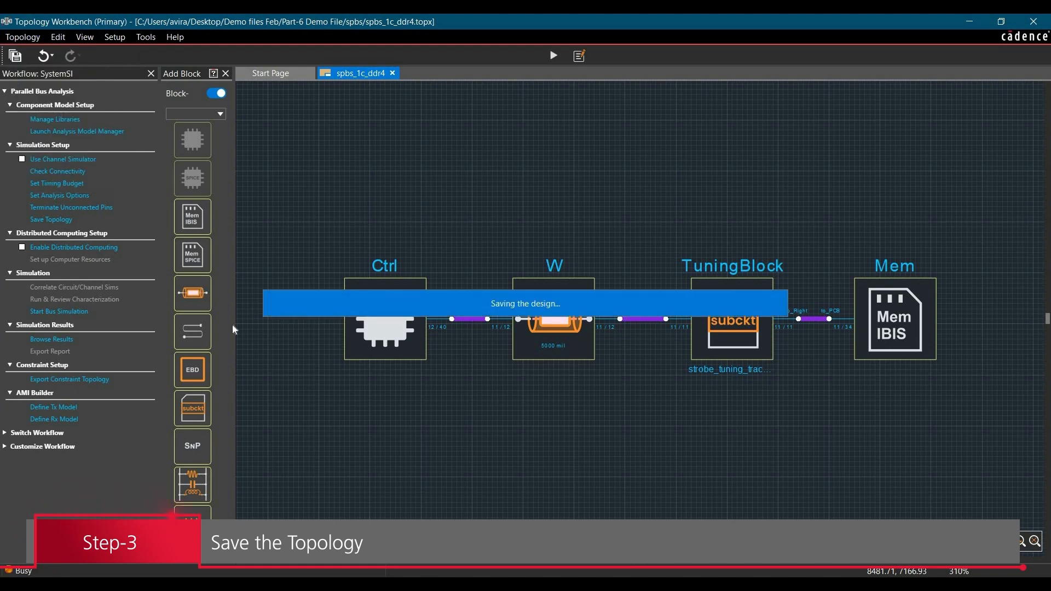